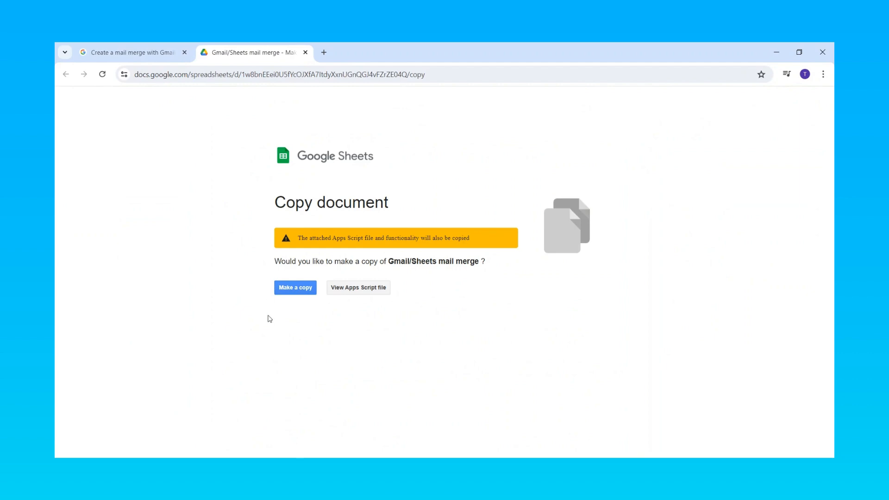
# Step: Make a copy of the Gmail/Sheets mail merge template and delete its Last name column
pyautogui.click(298, 292)
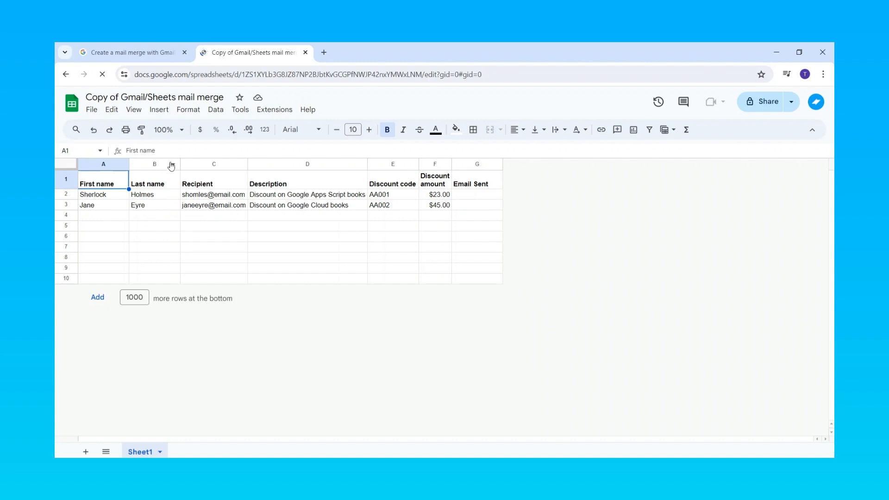
pyautogui.click(174, 168)
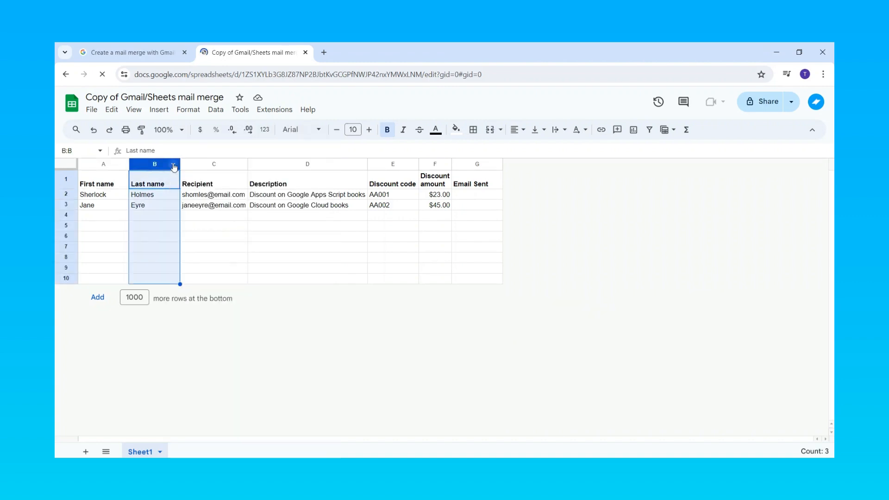
pyautogui.click(174, 167)
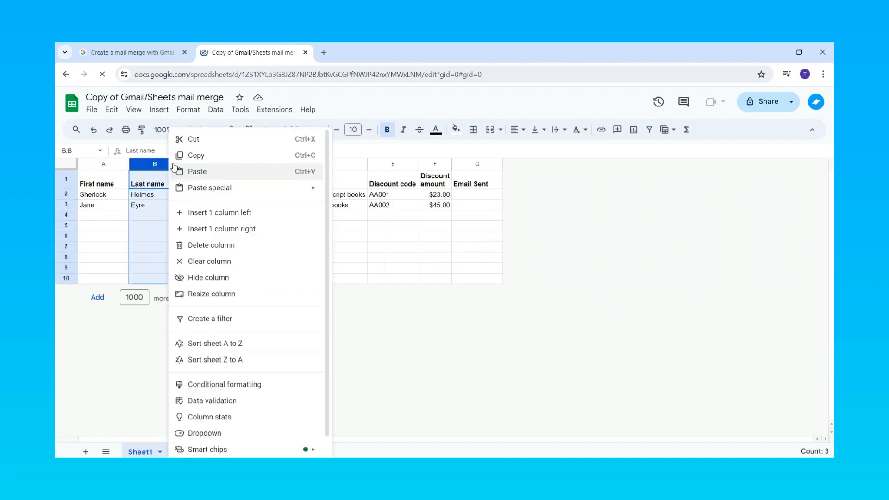
pyautogui.click(202, 250)
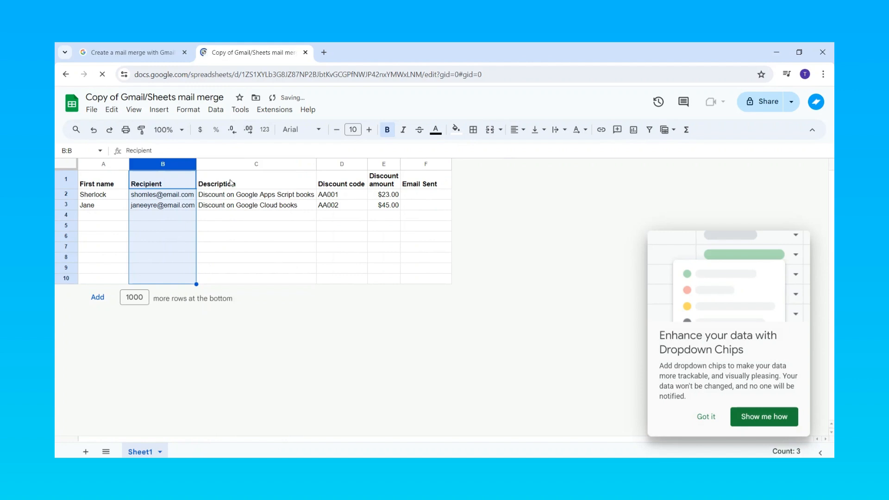
# Step: Delete the Discount code and Discount amount columns from the sheet
pyautogui.click(360, 165)
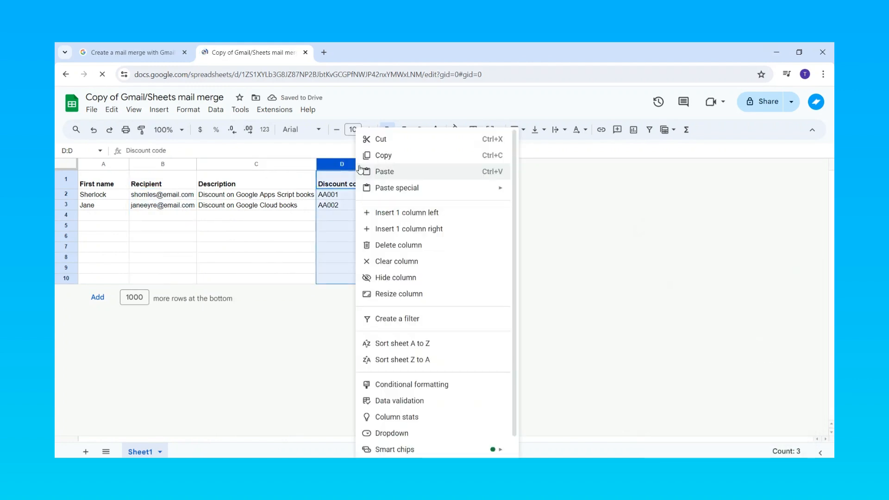
pyautogui.click(387, 245)
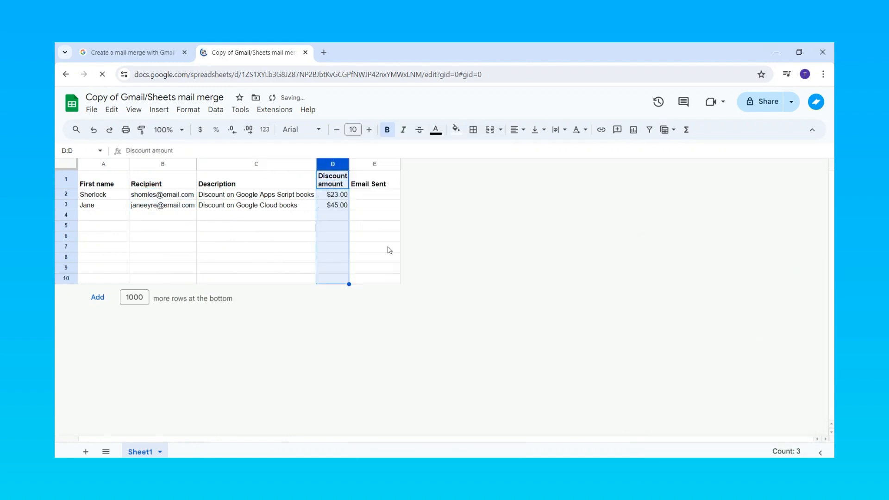
pyautogui.click(343, 167)
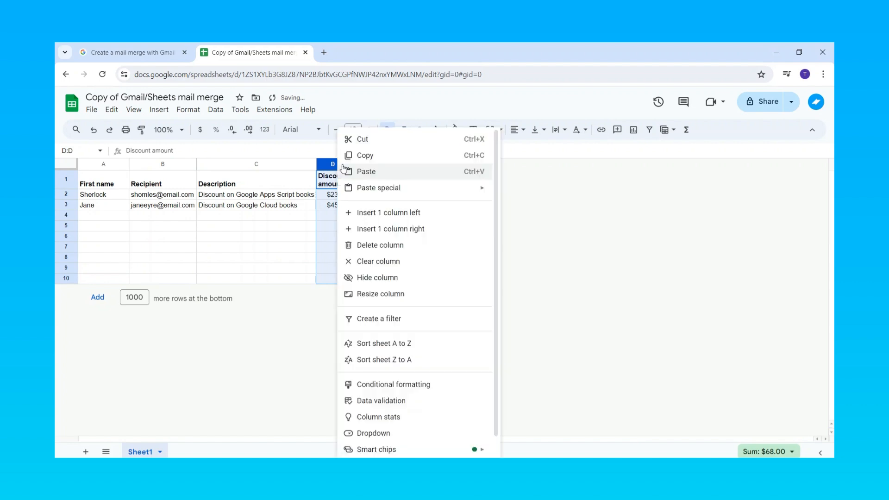
pyautogui.click(380, 245)
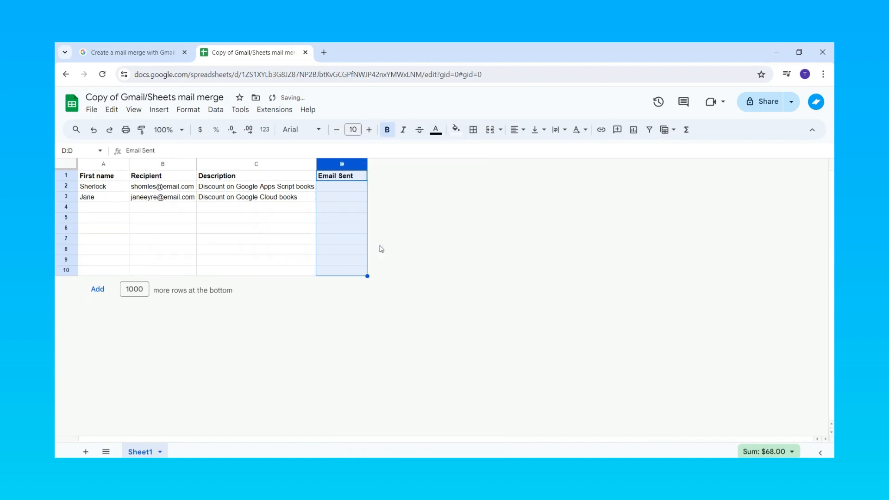
# Step: Rename the Description column header in C1 to "Subject"
pyautogui.click(220, 176)
pyautogui.doubleClick(220, 176)
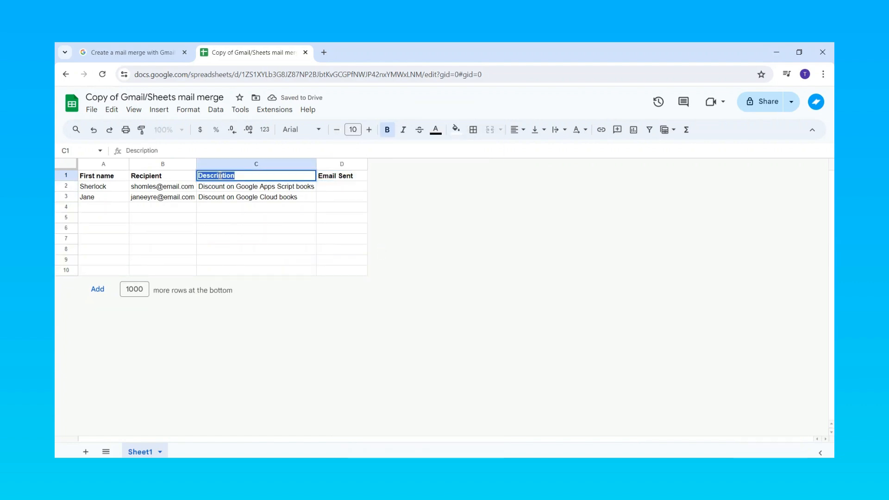
pyautogui.write('Su')
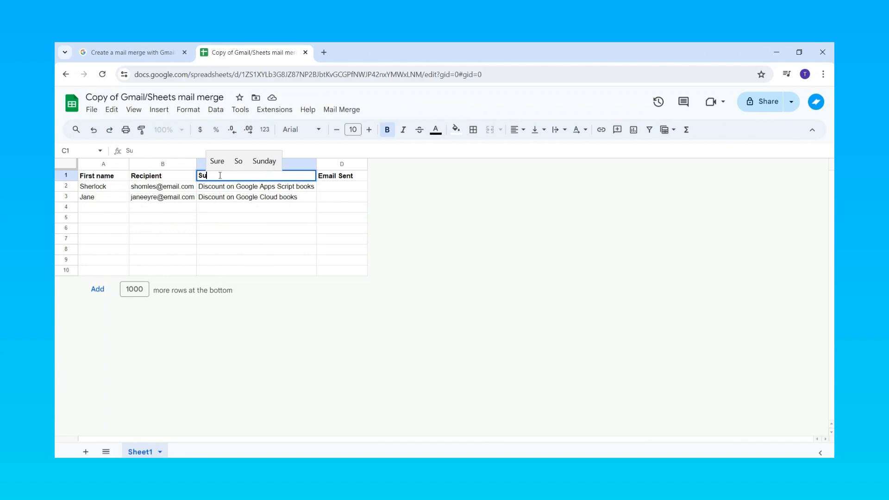
pyautogui.write('bject')
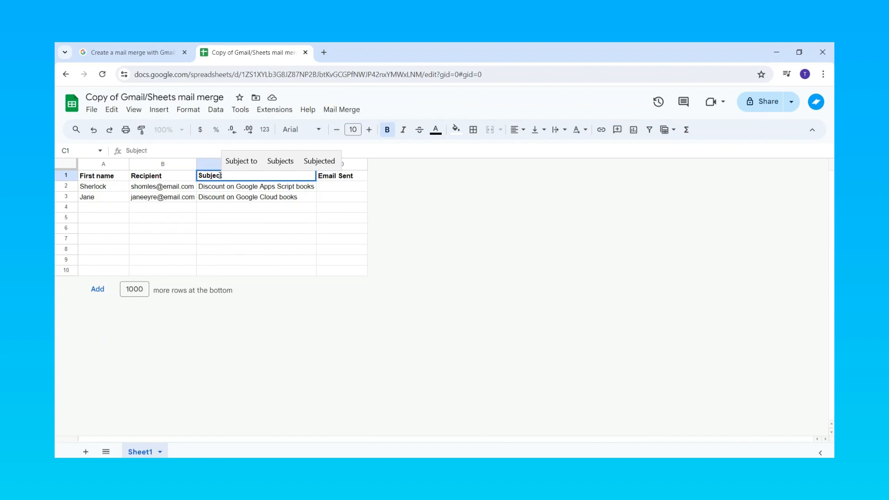
pyautogui.click(431, 209)
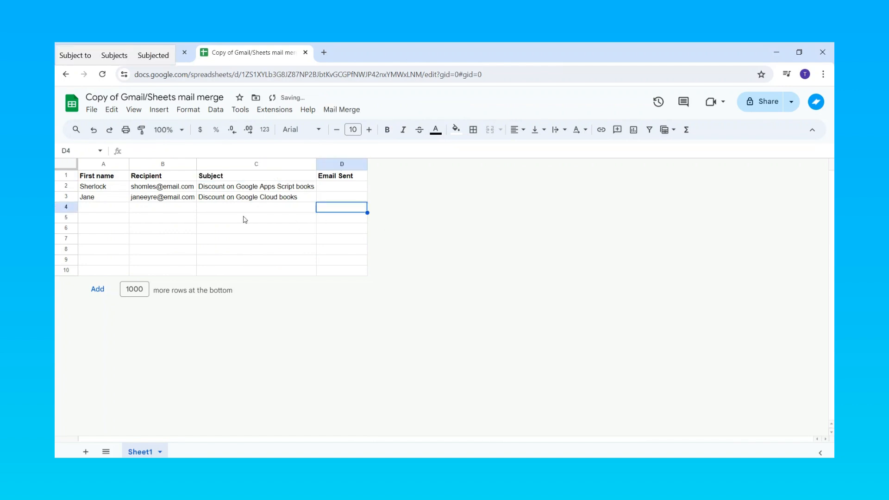
pyautogui.click(212, 189)
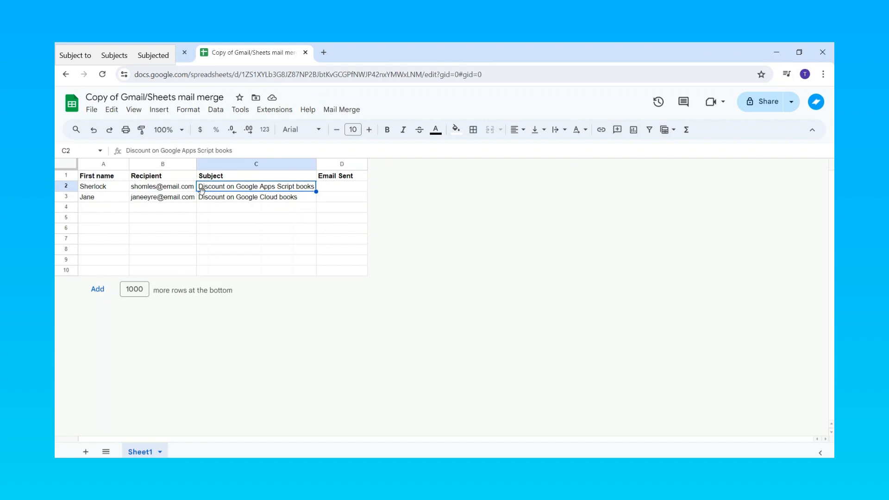
pyautogui.click(92, 200)
pyautogui.click(158, 201)
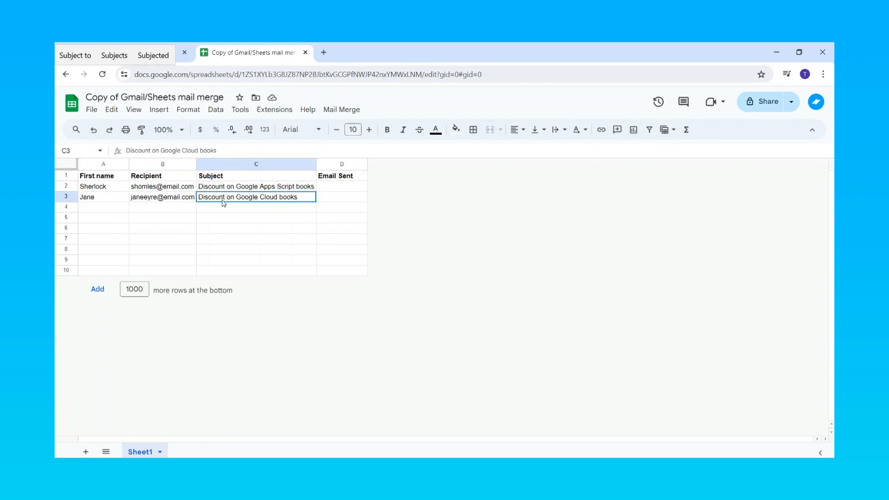
pyautogui.click(218, 204)
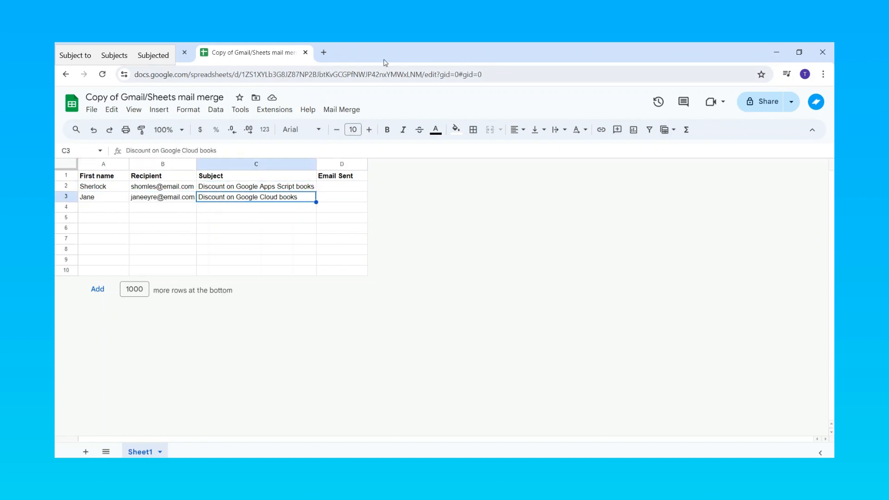
# Step: Find temp-mail.org by searching for "temp mail" in a new browser tab and copy the temporary e-mail address it offers
pyautogui.click(323, 51)
pyautogui.write('t')
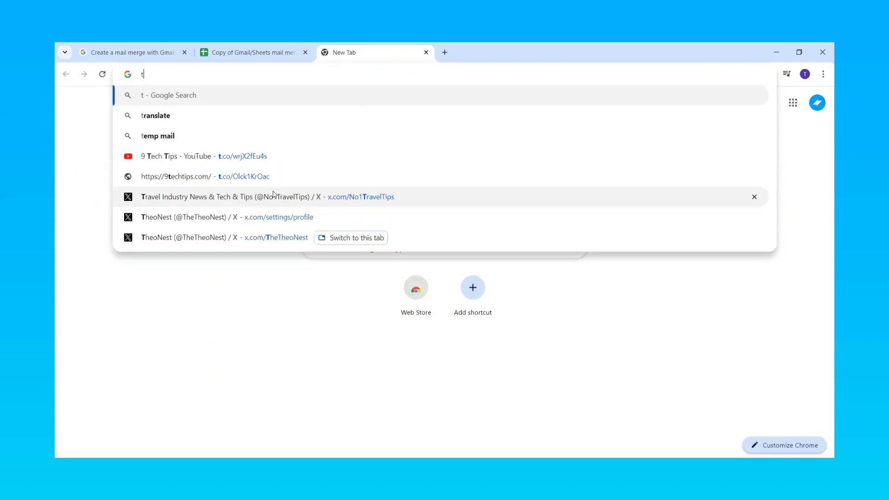
pyautogui.write('emp mail')
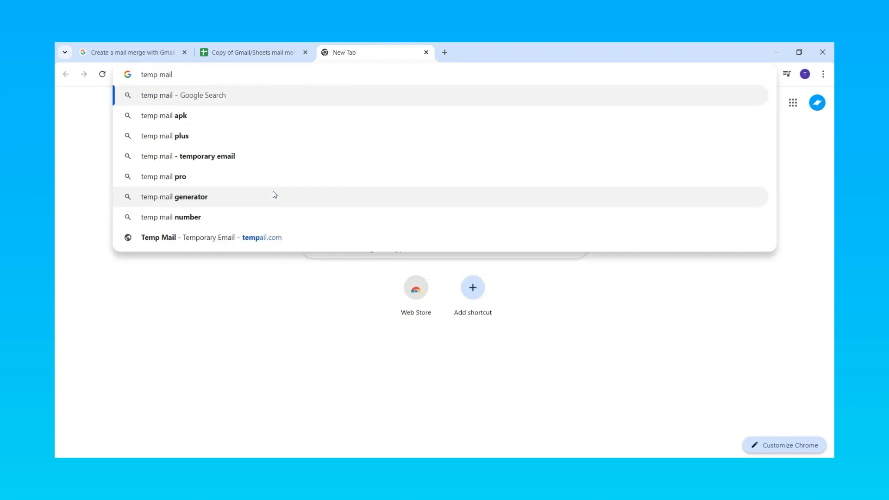
pyautogui.press('Return')
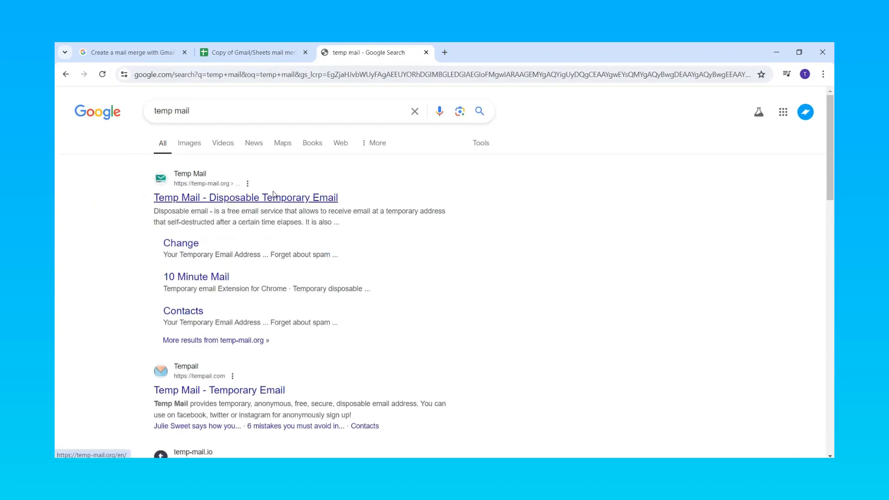
pyautogui.click(203, 200)
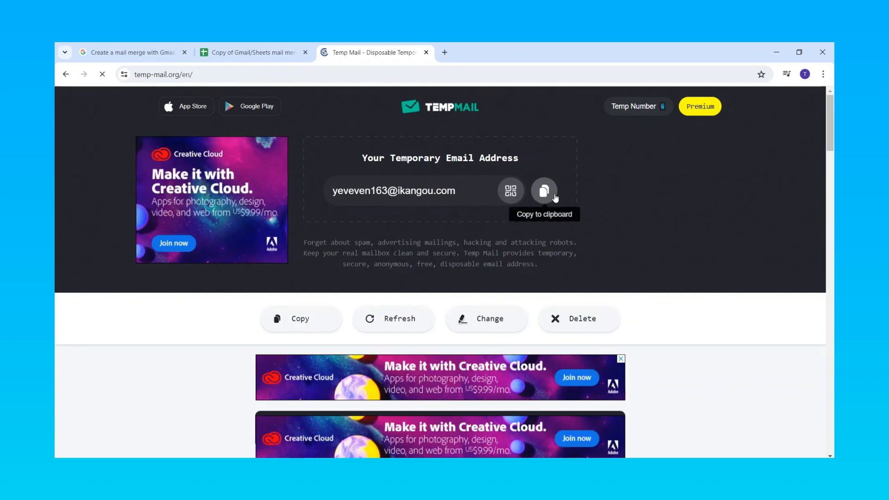
pyautogui.click(555, 197)
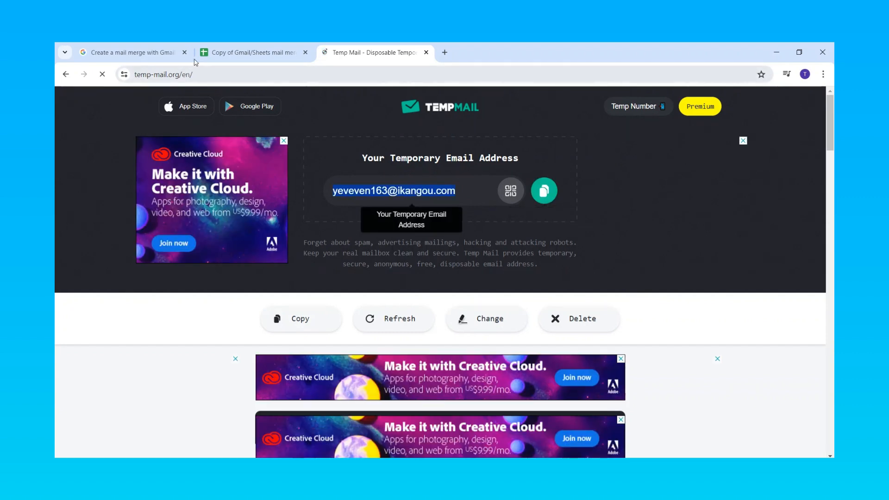
# Step: Return to the mail merge spreadsheet and replace the recipient in B2 with the copied temporary e-mail address
pyautogui.click(259, 57)
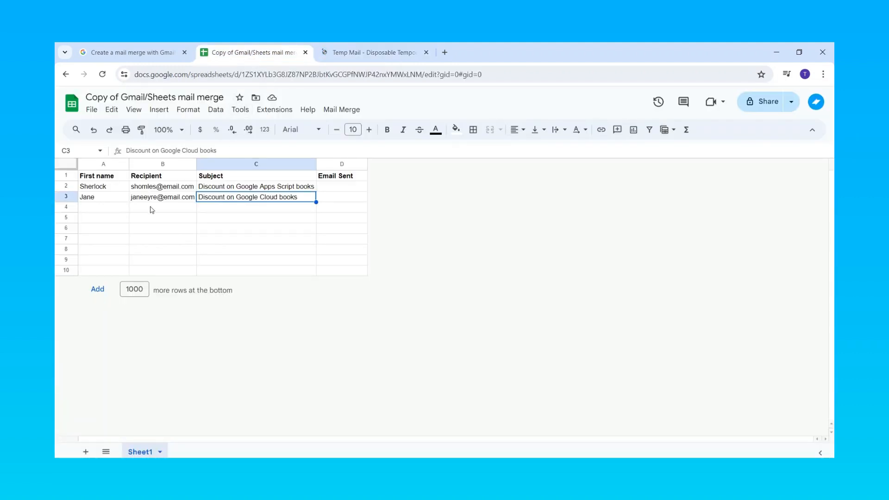
pyautogui.doubleClick(141, 186)
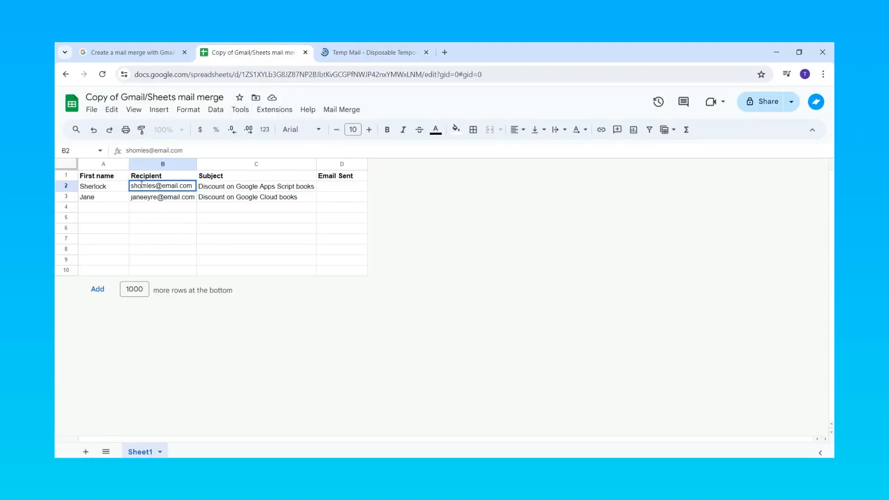
pyautogui.hotkey('ctrl', 'a')
pyautogui.hotkey('ctrl', 'v')
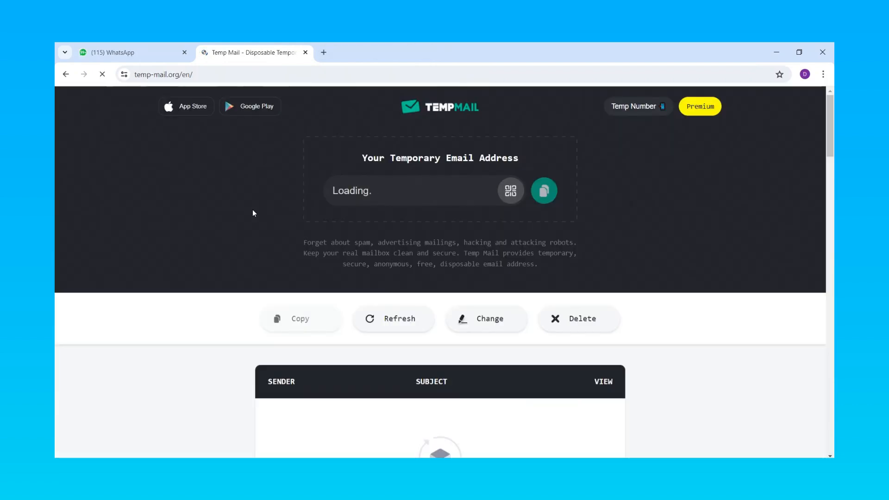
# Step: Copy a second temporary e-mail address from another Temp Mail window and use it to replace the recipient in B3
pyautogui.moveTo(332, 191); pyautogui.dragTo(458, 191)
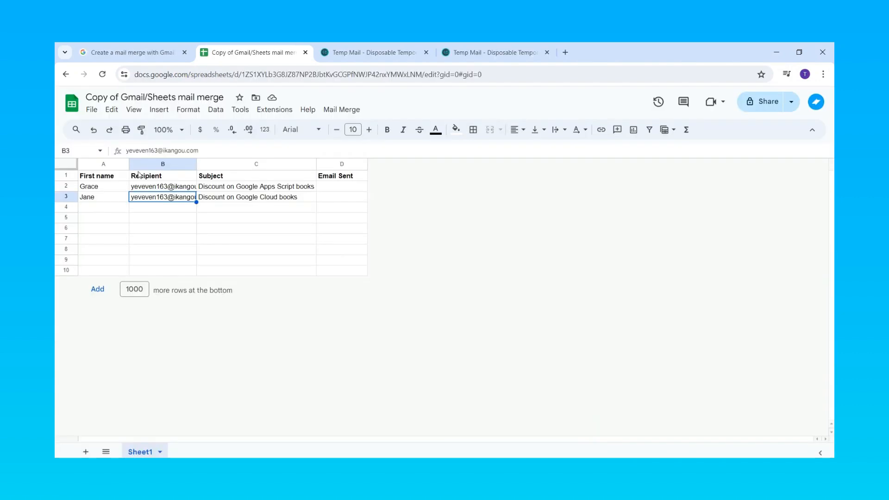
pyautogui.press('Return')
pyautogui.hotkey('ctrl', 'a')
pyautogui.hotkey('ctrl', 'v')
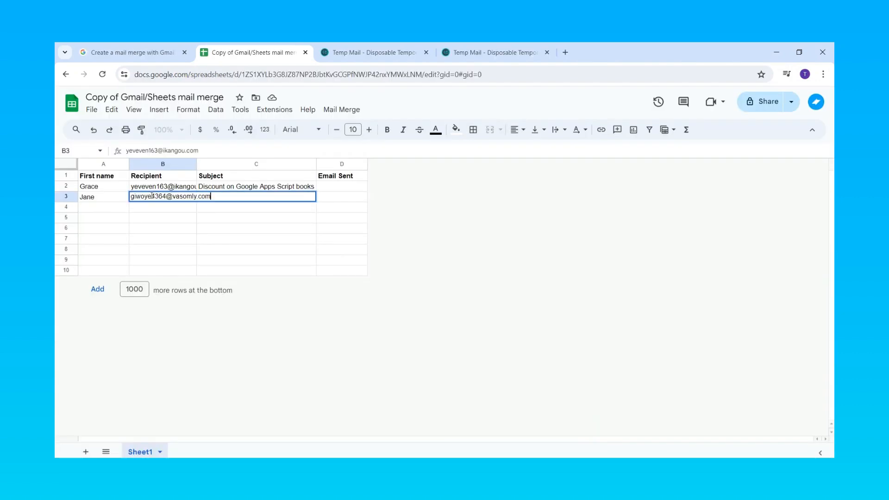
pyautogui.click(384, 209)
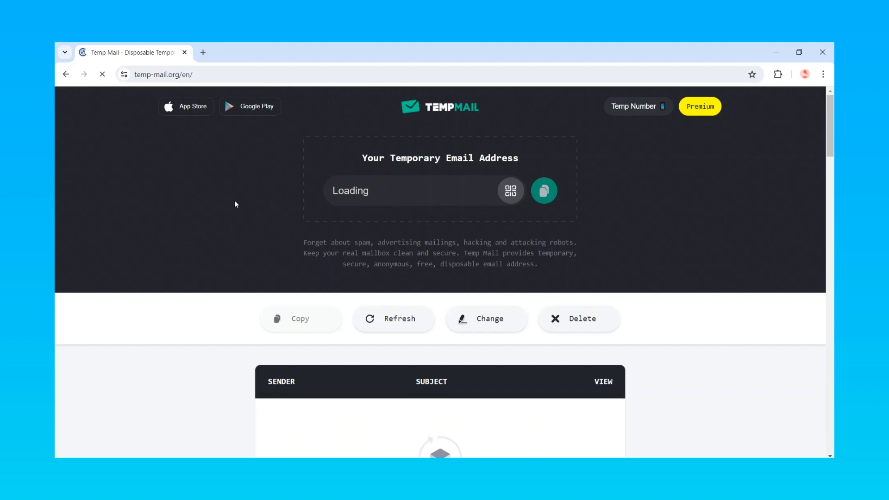
# Step: Fill row 4 with a third copied temporary e-mail address as recipient and the contact's first name
pyautogui.click(407, 190)
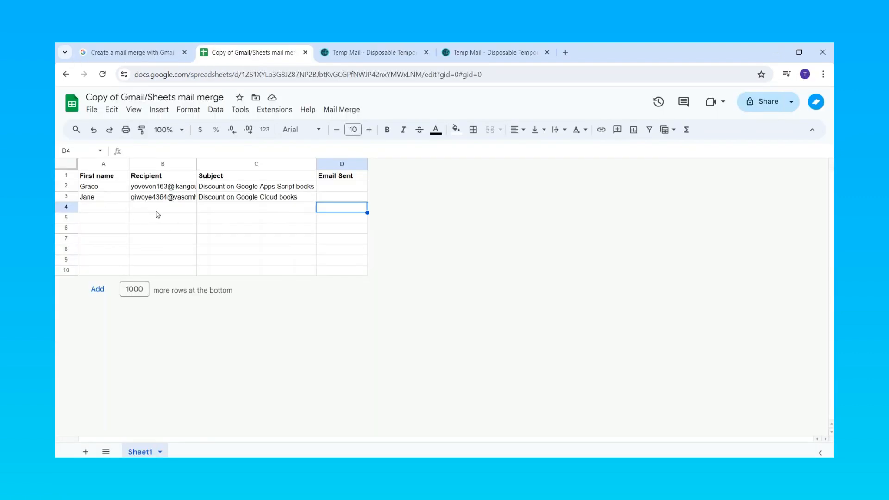
pyautogui.doubleClick(156, 211)
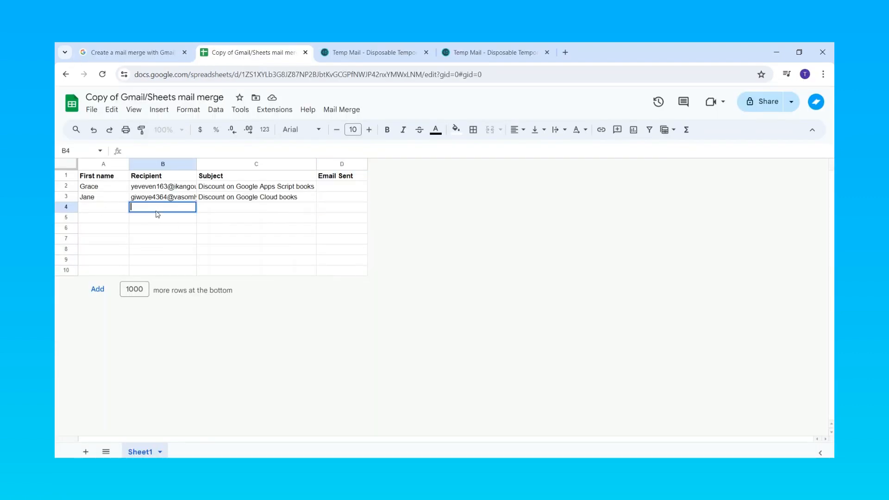
pyautogui.hotkey('ctrl', 'v')
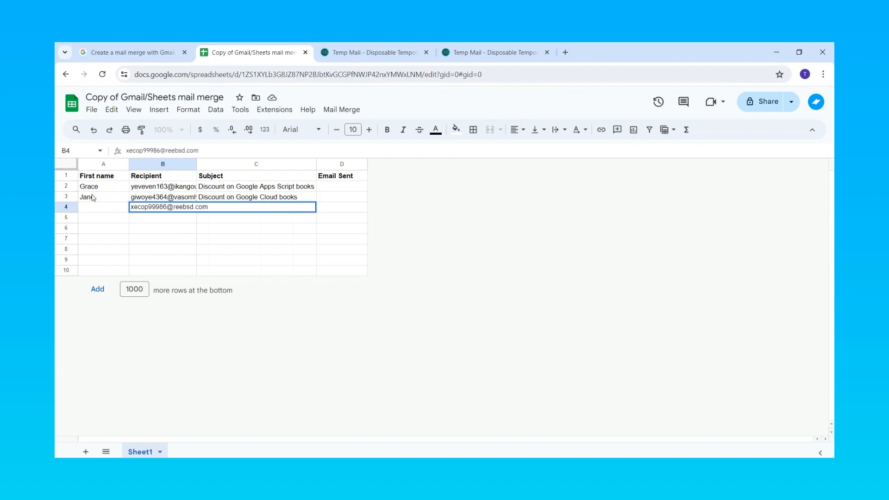
pyautogui.click(87, 210)
pyautogui.doubleClick(87, 209)
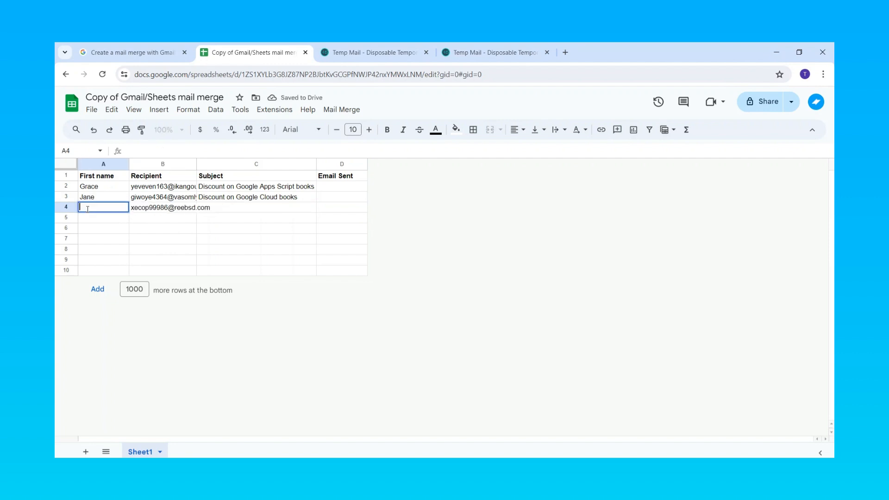
pyautogui.write('James')
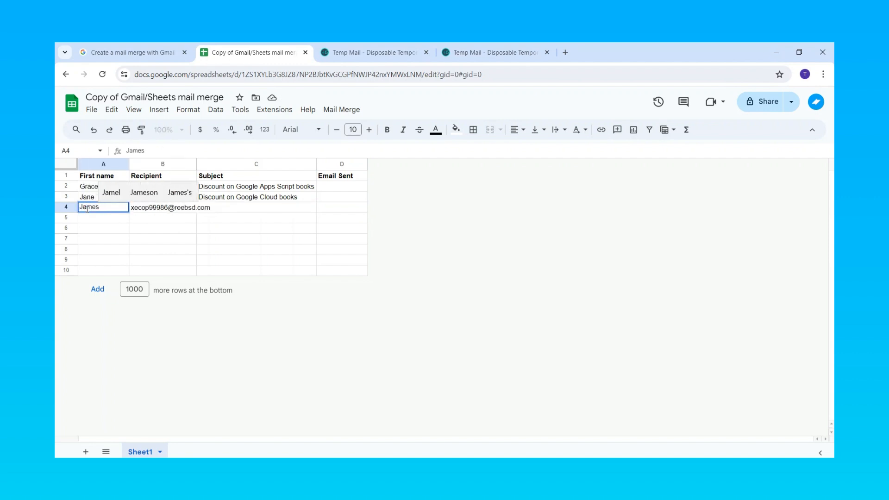
# Step: Replace the subject in C2 with "Mail Merge Tutorial"
pyautogui.click(211, 189)
pyautogui.doubleClick(210, 189)
pyautogui.write('A')
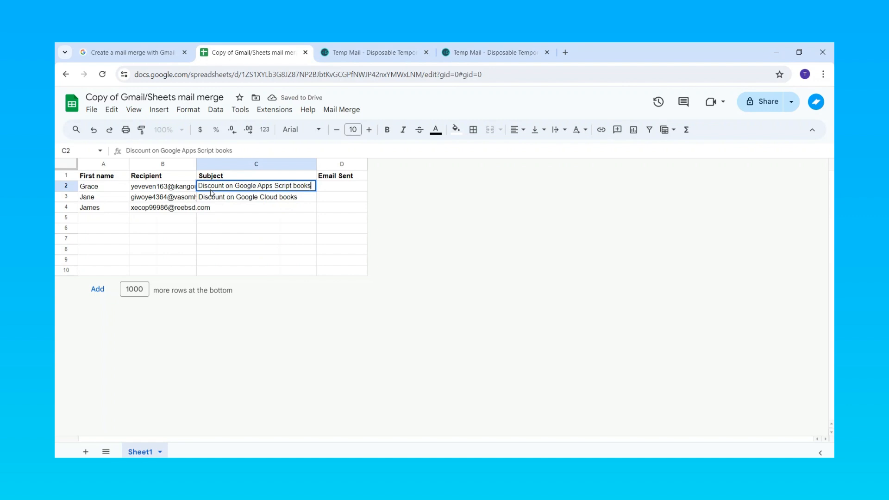
pyautogui.hotkey('ctrl', 'a')
pyautogui.press('BackSpace')
pyautogui.write('Mail')
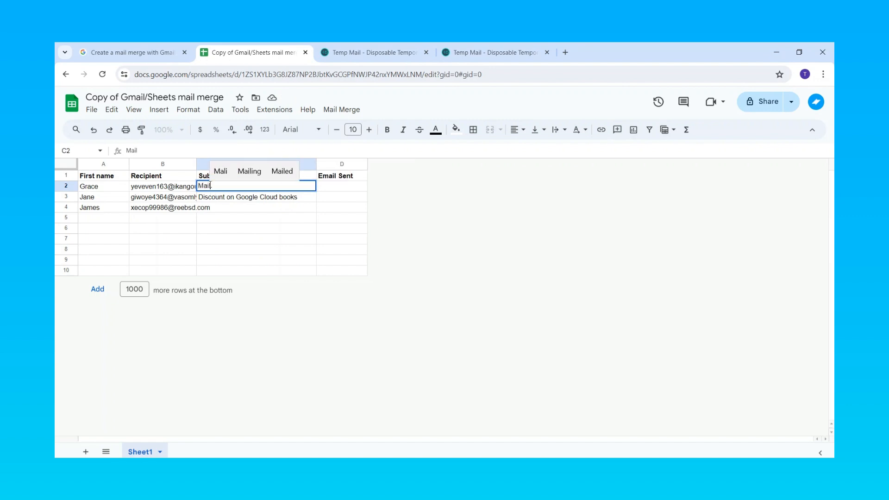
pyautogui.write(' Merge')
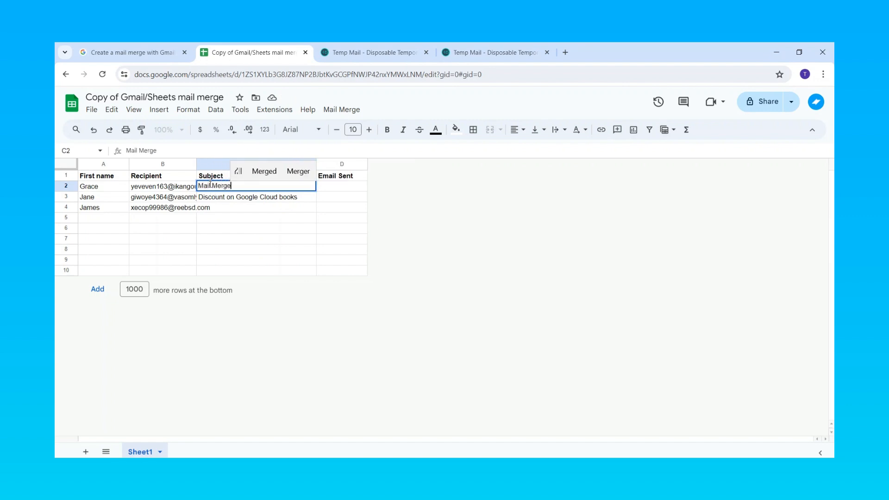
pyautogui.write(' Tutor')
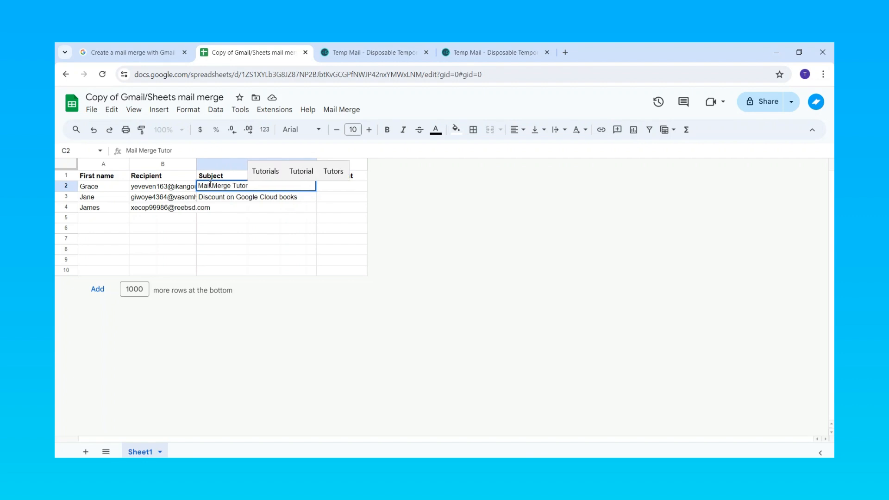
pyautogui.write('ial')
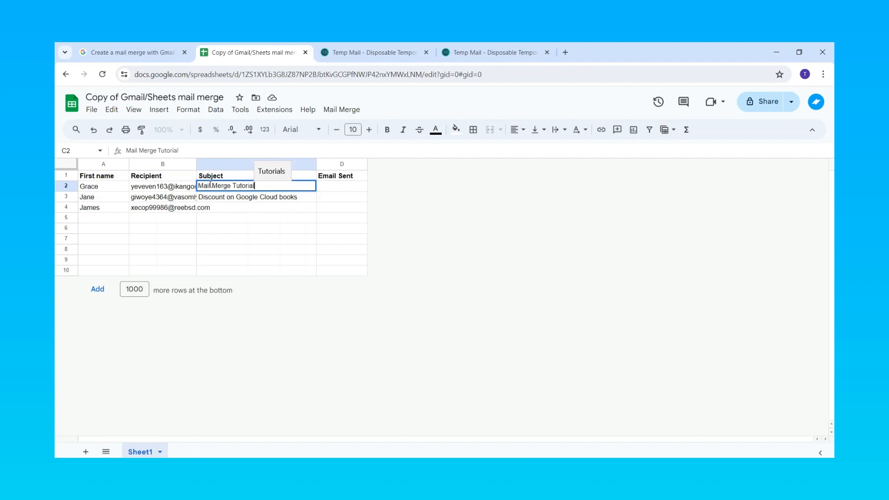
# Step: Copy the subject text "Mail Merge Tutorial" from C2 into C3 and C4
pyautogui.tripleClick(246, 186)
pyautogui.hotkey('ctrl', 'c')
pyautogui.click(244, 200)
pyautogui.hotkey('ctrl', 'v')
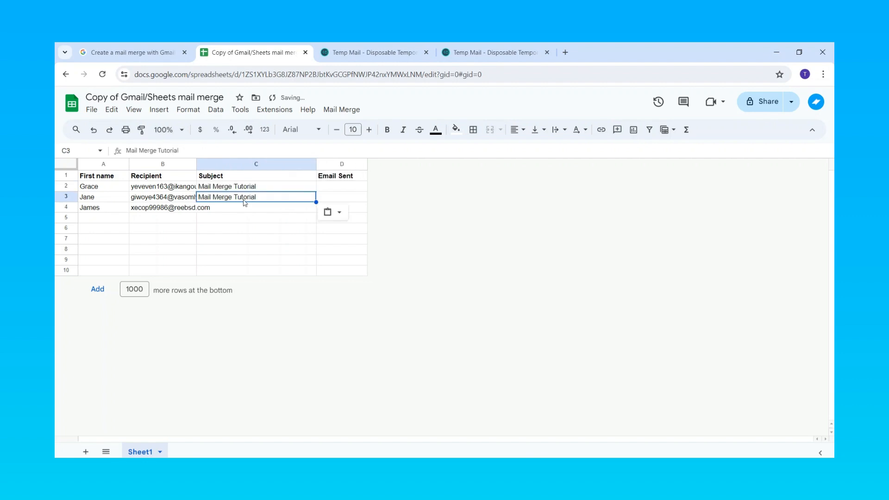
pyautogui.click(227, 209)
pyautogui.hotkey('ctrl', 'v')
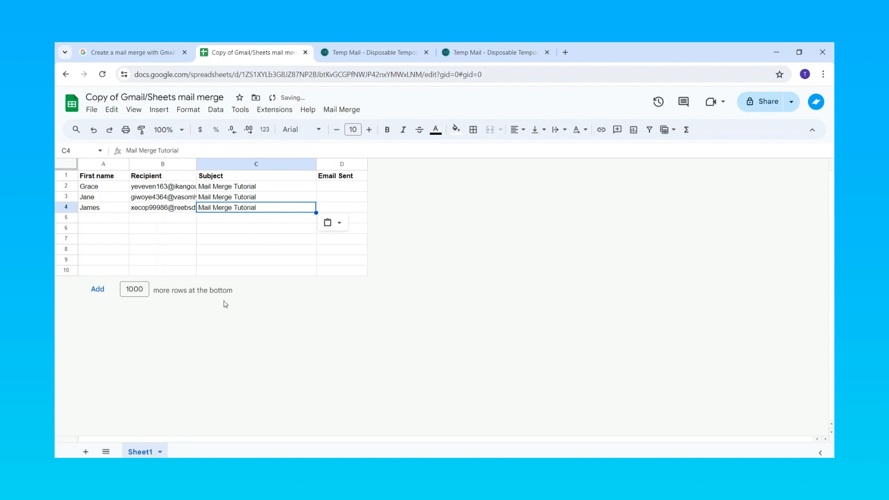
# Step: Switch to Gmail, start a new message and address it to {{Recipient}}, copying the column header from B1 of the spreadsheet
pyautogui.click(548, 53)
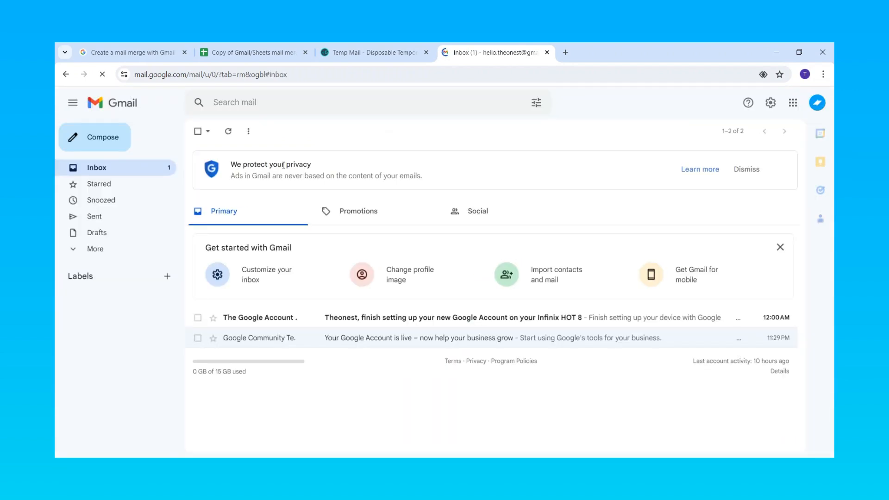
pyautogui.click(95, 137)
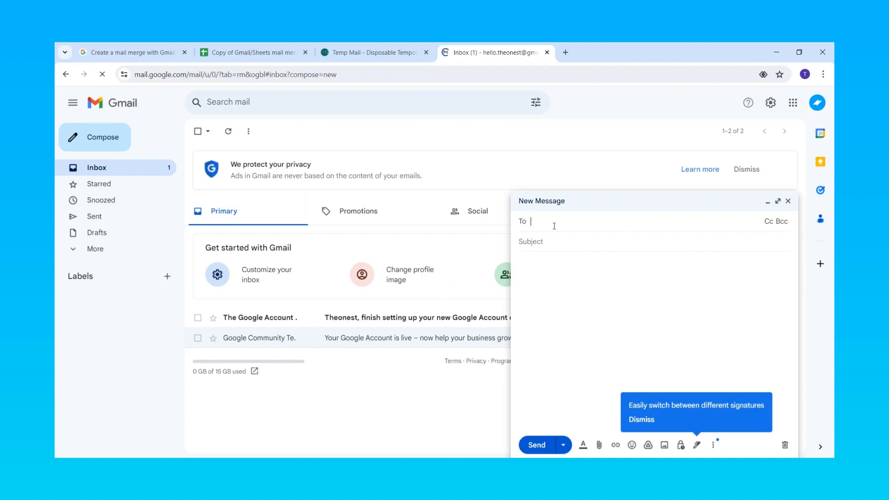
pyautogui.click(241, 51)
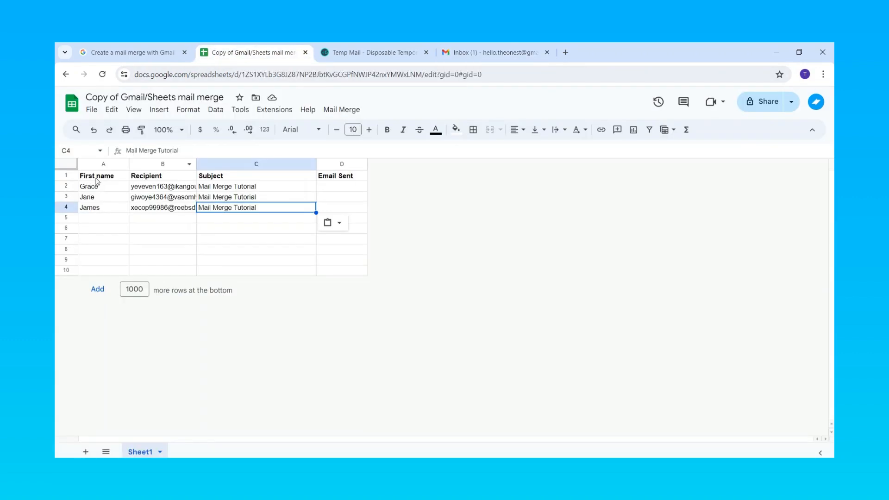
pyautogui.click(144, 177)
pyautogui.doubleClick(143, 176)
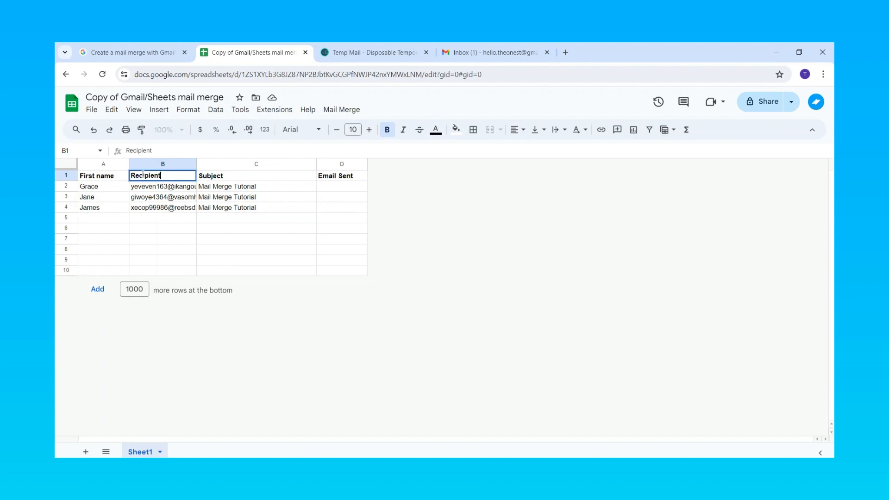
pyautogui.doubleClick(143, 175)
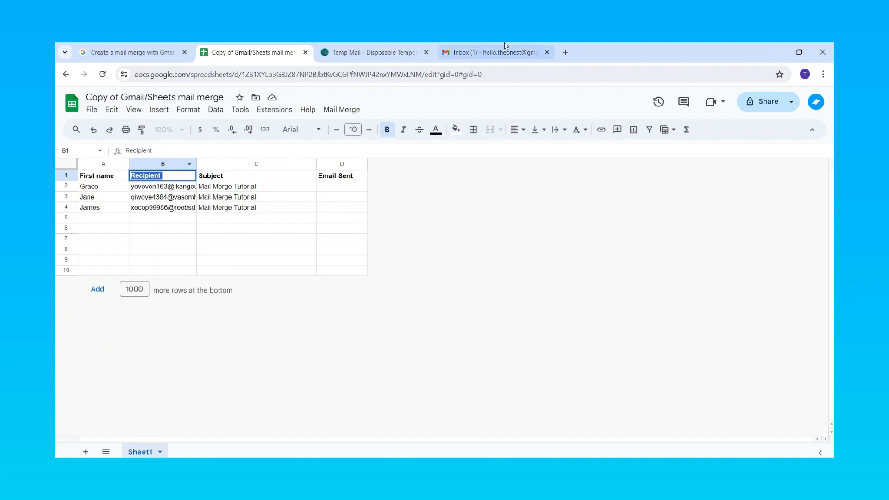
pyautogui.click(486, 53)
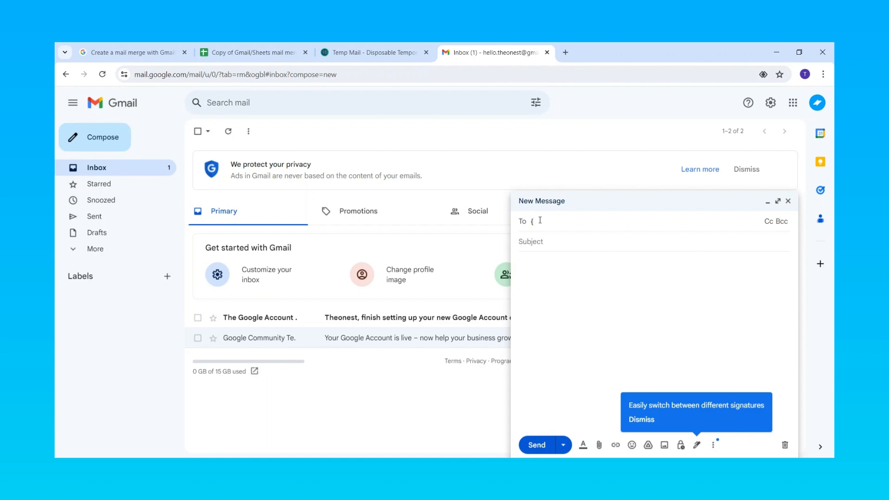
pyautogui.write('{{')
pyautogui.hotkey('ctrl', 'v')
pyautogui.write('}}')
pyautogui.click(546, 246)
# Step: Copy the Subject header from C1 of the spreadsheet and enter {{Subject}} as the Gmail message's subject line
pyautogui.click(226, 50)
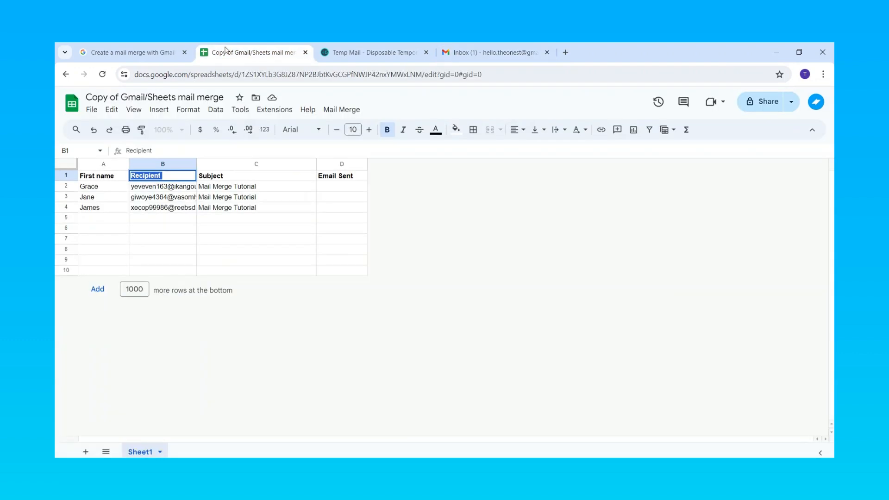
pyautogui.click(211, 178)
pyautogui.doubleClick(210, 177)
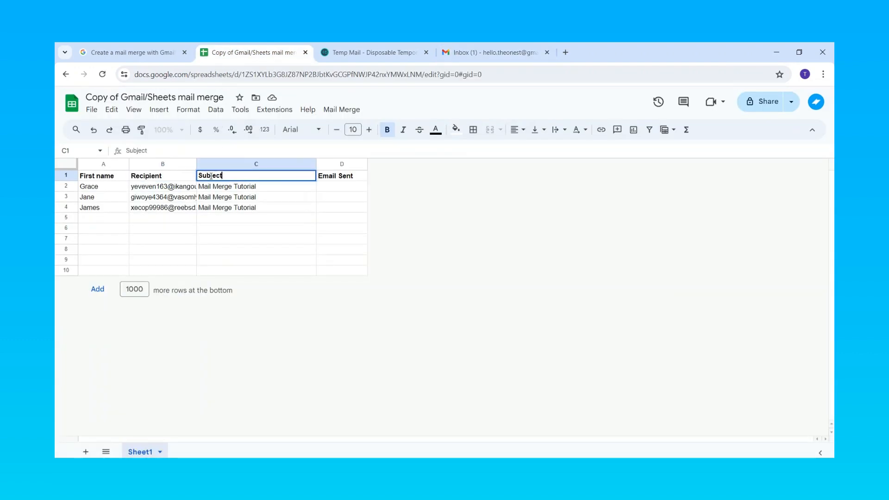
pyautogui.doubleClick(211, 176)
pyautogui.click(486, 55)
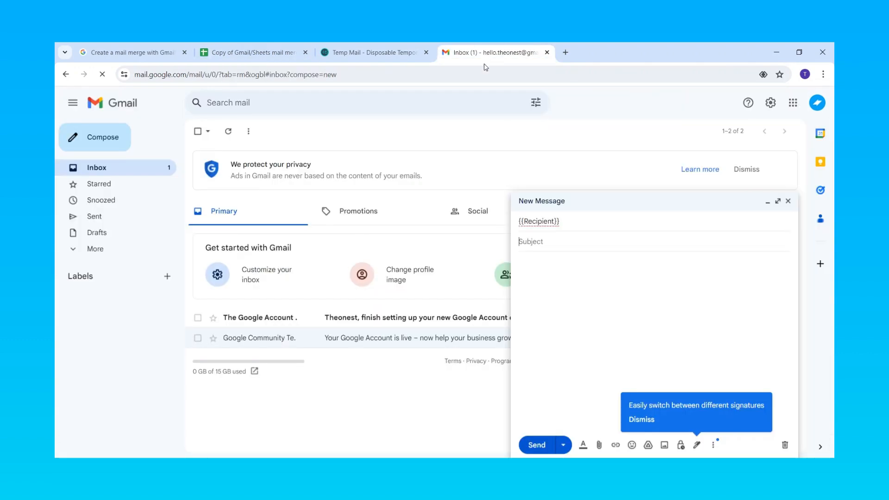
pyautogui.click(545, 240)
pyautogui.write('{')
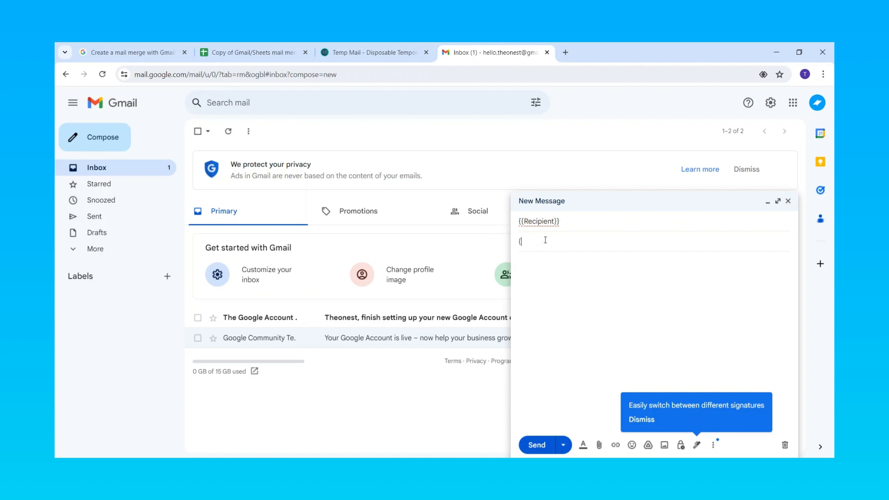
pyautogui.write('{')
pyautogui.hotkey('ctrl', 'v')
# Step: Write the email body: "Hello {{First name}}, This is a simple tutorial on how you can easily send unlimited personalized bulk emails." and a signed "Regards,"
pyautogui.click(233, 50)
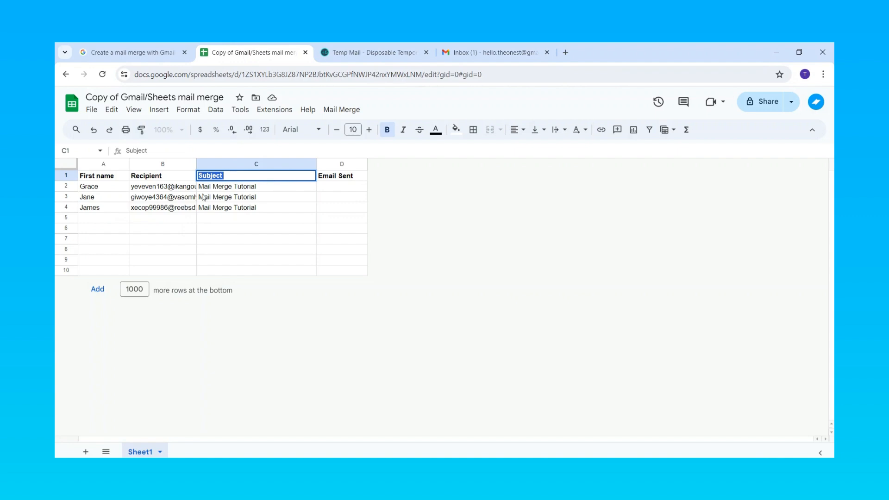
pyautogui.doubleClick(84, 176)
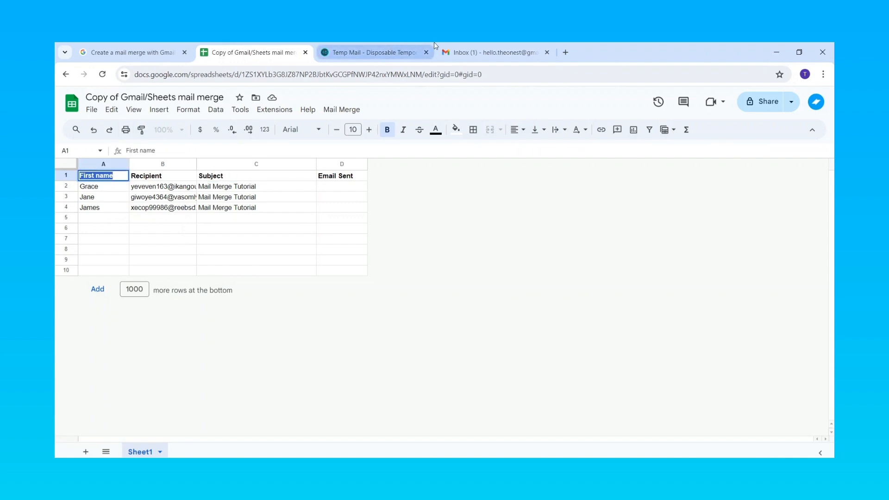
pyautogui.click(484, 52)
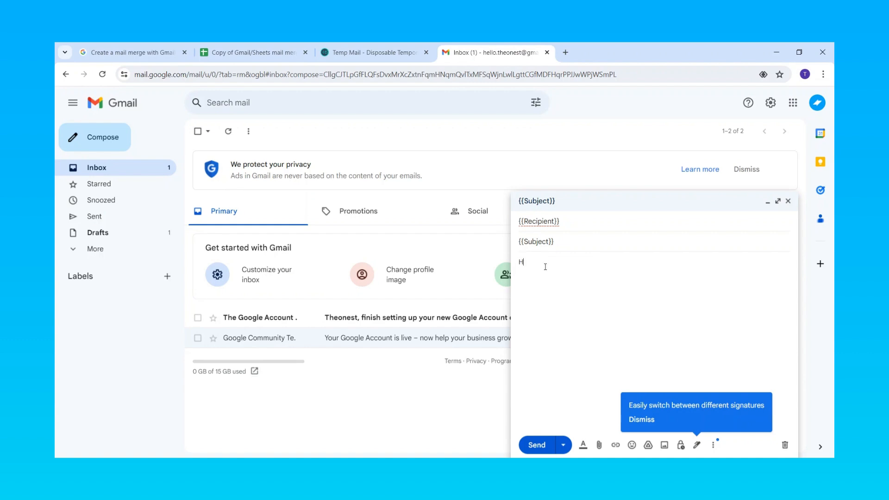
pyautogui.write('l')
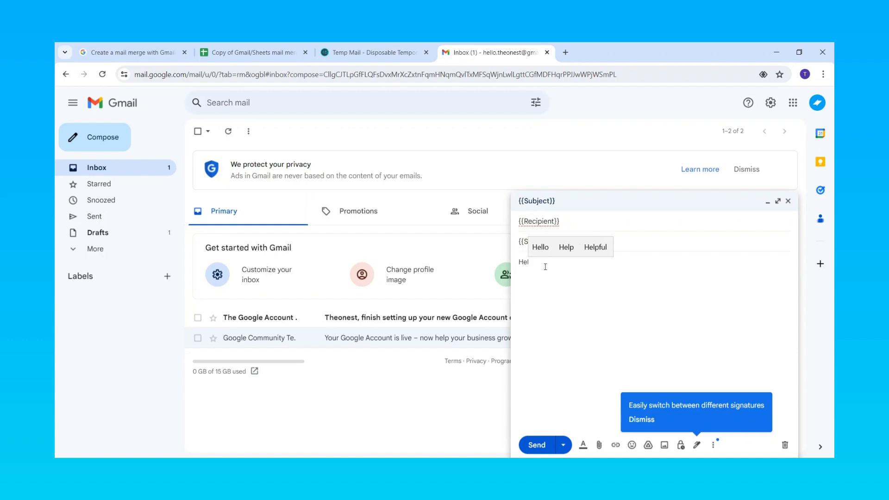
pyautogui.write('lo')
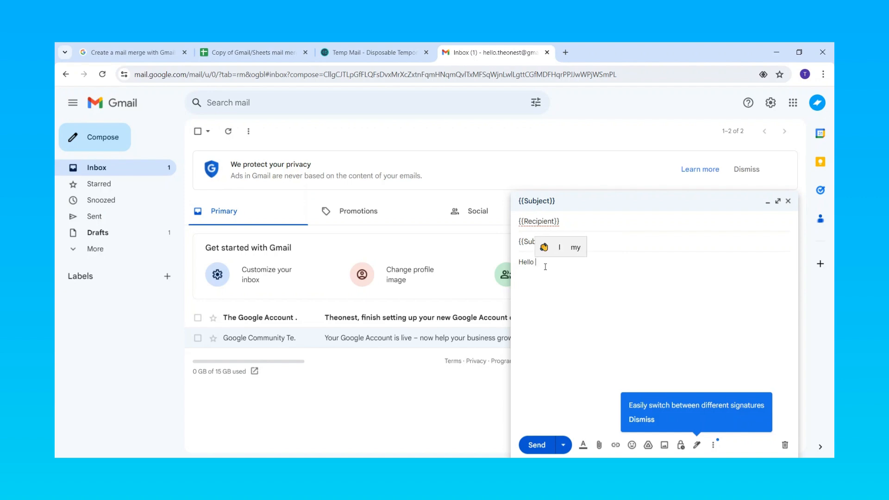
pyautogui.write(' {{First name}},')
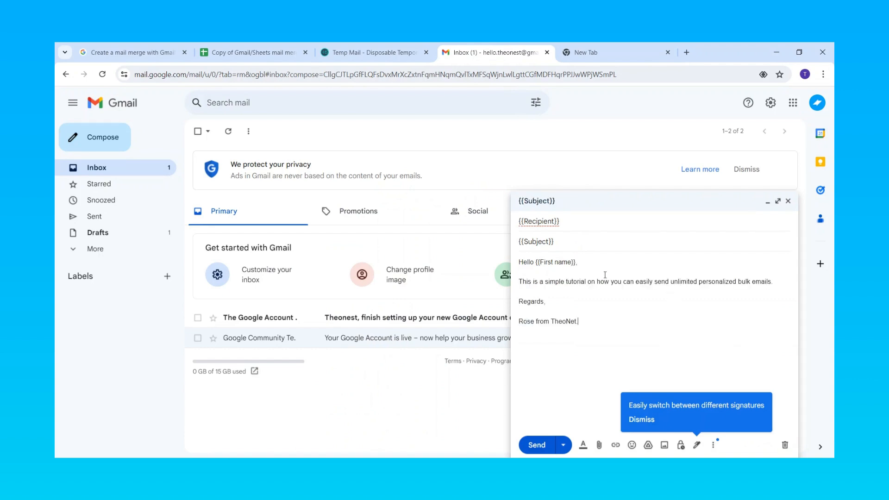
# Step: Run the Mail Merge script's Send Emails command from the spreadsheet, accept the authorization request and choose the existing Google account
pyautogui.click(252, 53)
pyautogui.click(341, 109)
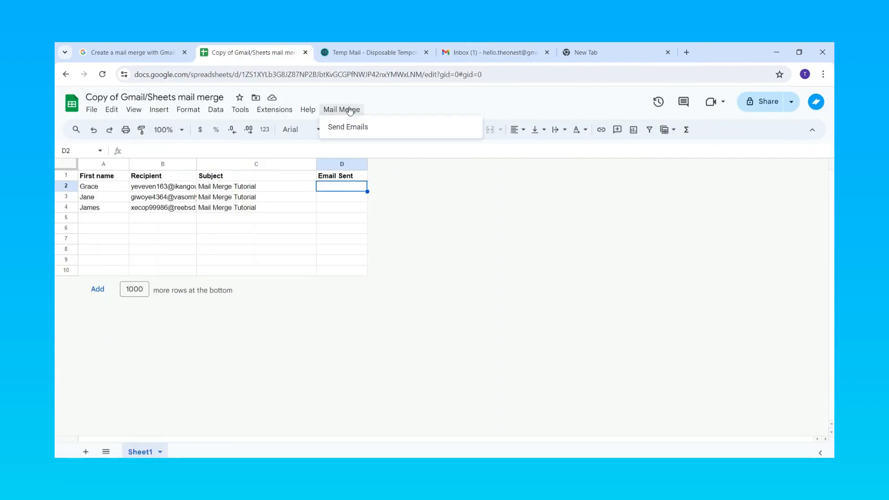
pyautogui.click(344, 127)
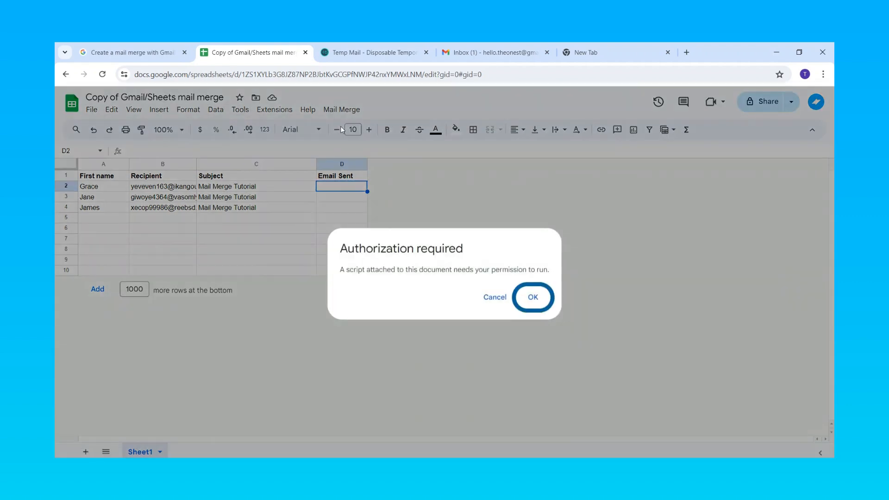
pyautogui.click(534, 301)
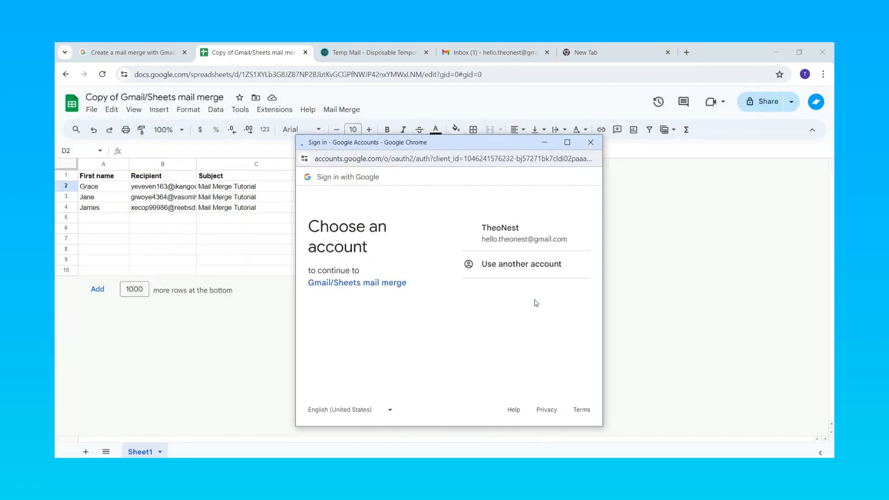
pyautogui.click(493, 242)
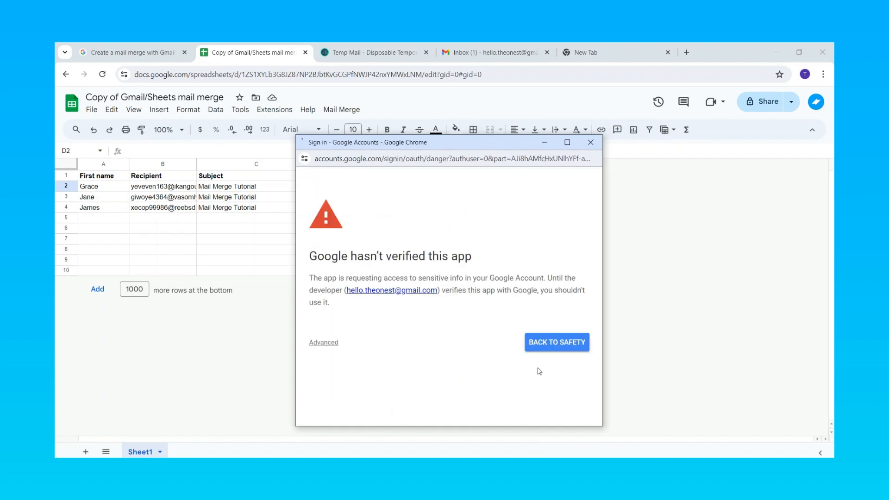
# Step: Continue past the unverified-app warning to Gmail/Sheets mail merge and allow the script the requested account access
pyautogui.click(326, 344)
pyautogui.scroll(-1, 522, 368)
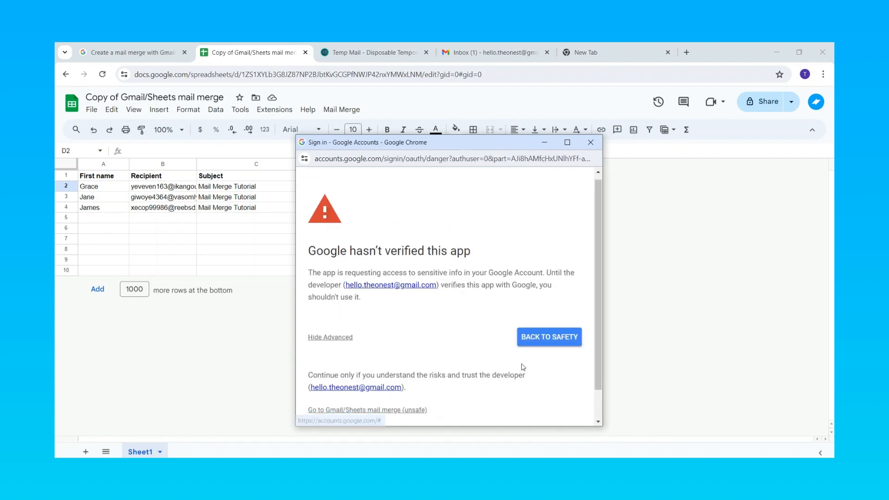
pyautogui.click(315, 376)
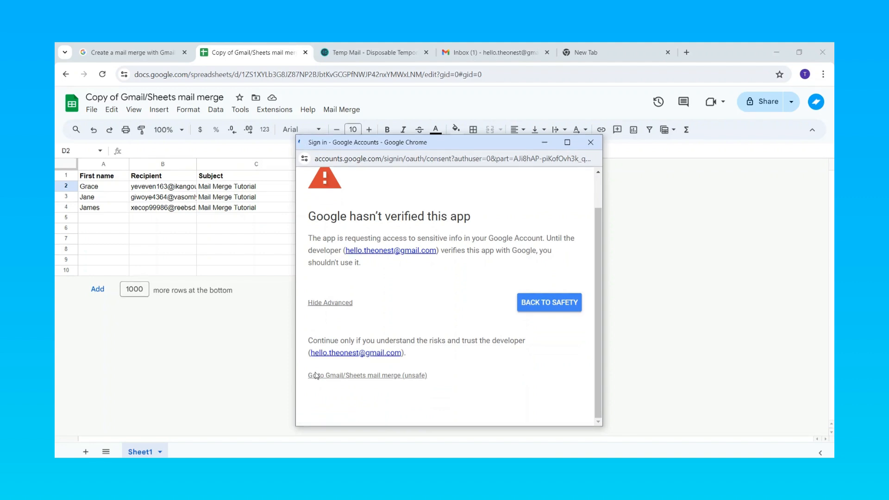
pyautogui.scroll(-4, 518, 369)
pyautogui.click(508, 376)
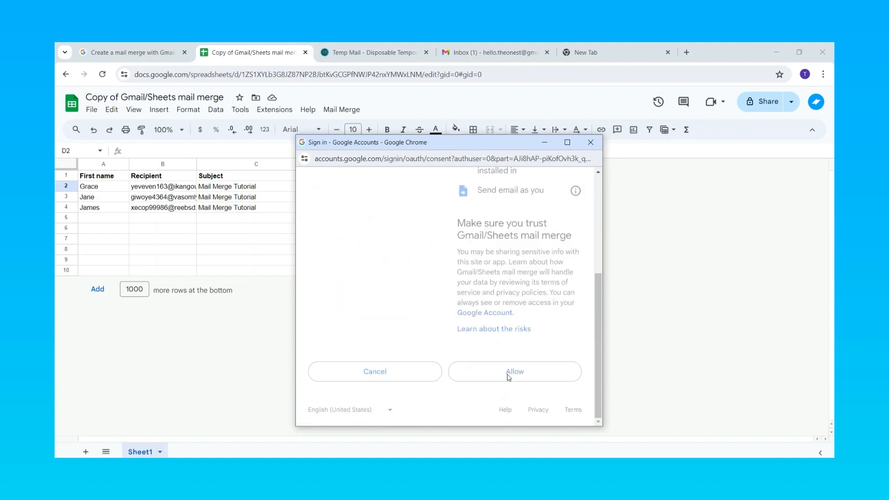
# Step: Run Send Emails again and copy the draft's subject line {{Subject}} from the Gmail message
pyautogui.click(341, 110)
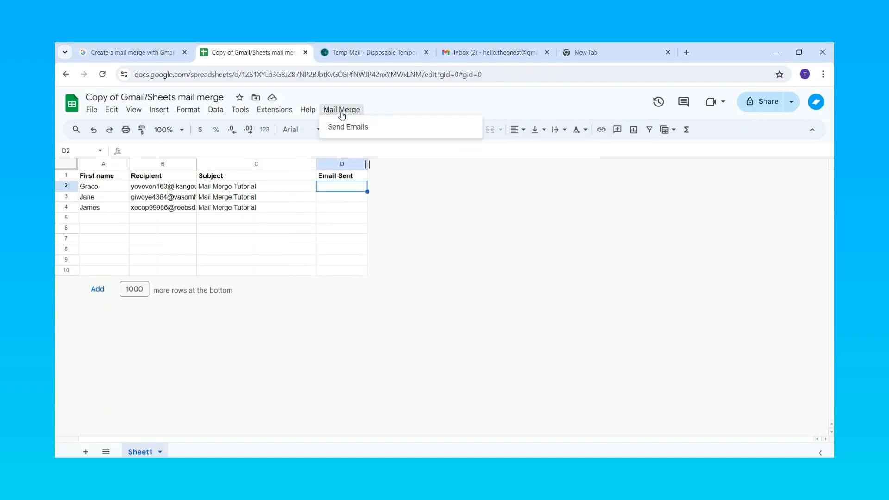
pyautogui.click(348, 128)
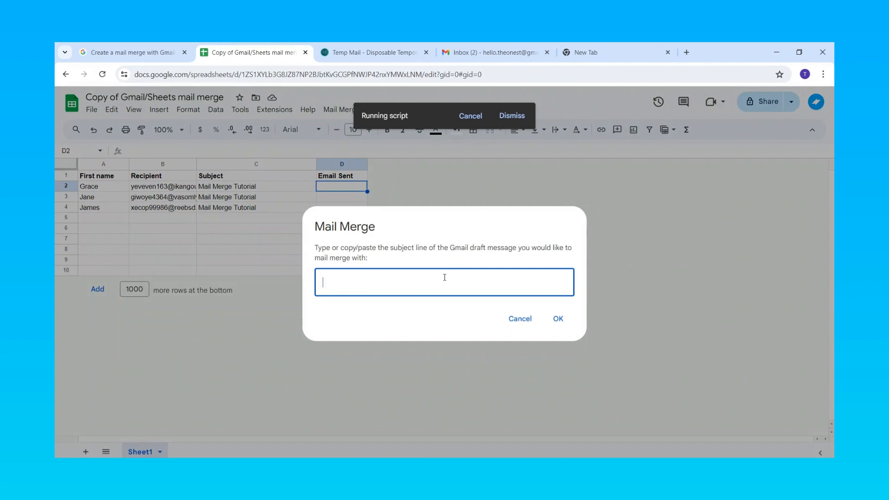
pyautogui.click(456, 52)
pyautogui.moveTo(562, 250); pyautogui.dragTo(498, 236)
pyautogui.hotkey('ctrl', 'c')
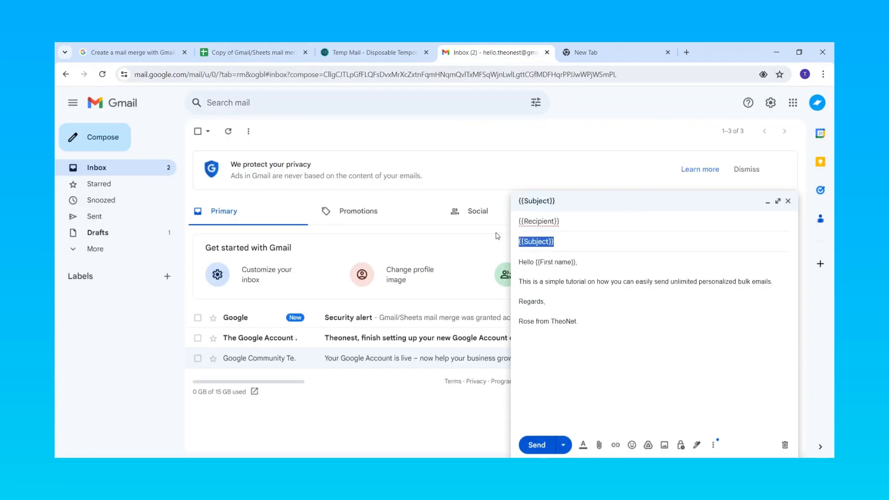
# Step: Enter {{Subject}} as the draft's subject line in the spreadsheet's Mail Merge prompt and send the emails
pyautogui.click(255, 52)
pyautogui.moveTo(321, 253); pyautogui.dragTo(393, 262)
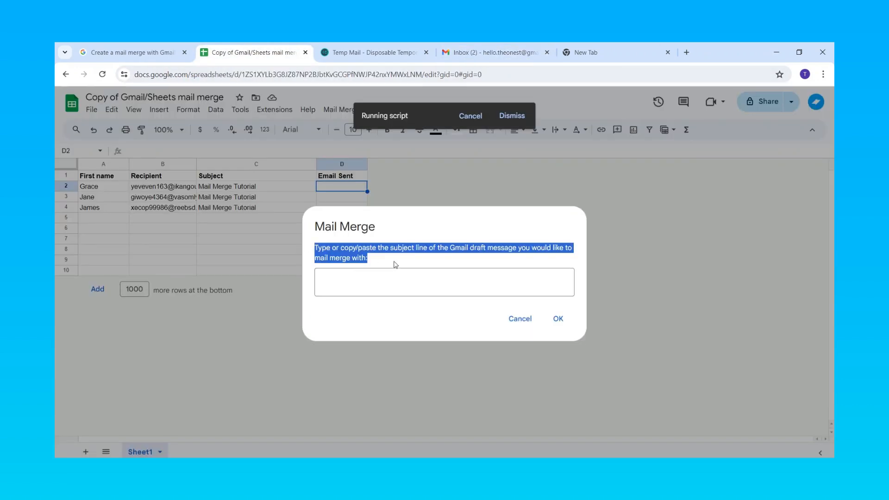
pyautogui.click(393, 288)
pyautogui.hotkey('ctrl', 'v')
pyautogui.click(558, 319)
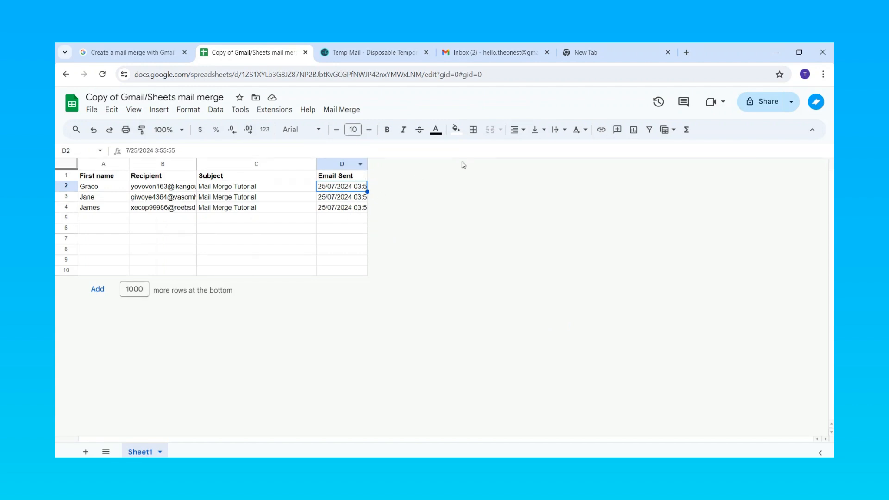
# Step: Switch to Temp Mail and open the Mail Merge Tutorial email sent to the row 2 recipient to check its personalized greeting and body
pyautogui.click(374, 52)
pyautogui.scroll(-5, 602, 222)
pyautogui.click(605, 221)
pyautogui.moveTo(830, 121); pyautogui.dragTo(830, 166)
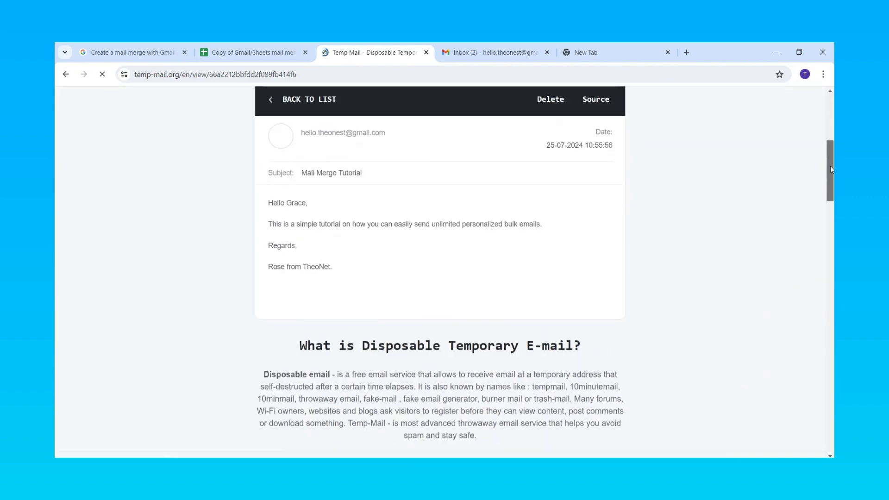
pyautogui.moveTo(280, 210); pyautogui.dragTo(393, 215)
pyautogui.click(393, 214)
pyautogui.moveTo(829, 162); pyautogui.dragTo(829, 182)
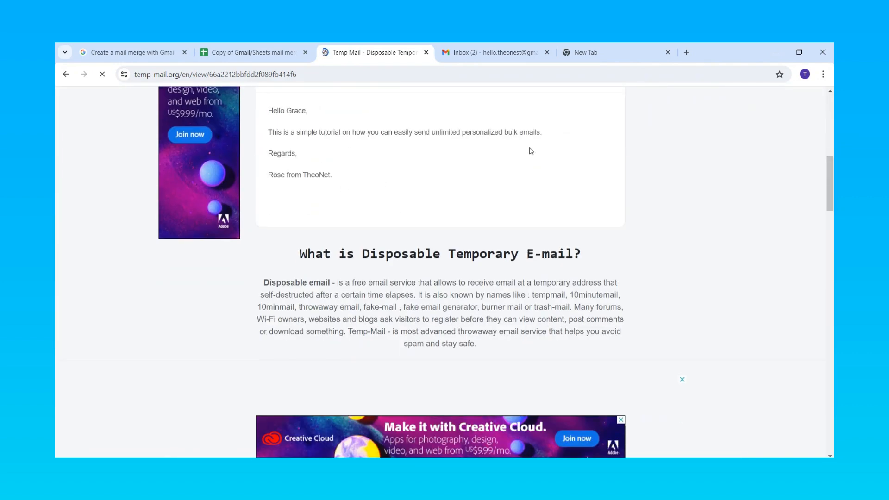
pyautogui.scroll(5, 407, 174)
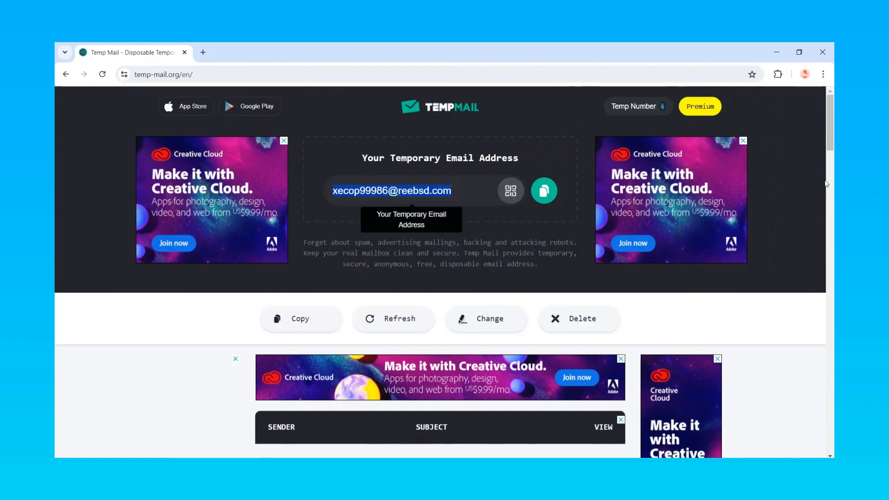
# Step: Open the received email in the row 4 recipient's Temp Mail inbox and check its personalized greeting and message text
pyautogui.scroll(-5, 606, 199)
pyautogui.click(606, 233)
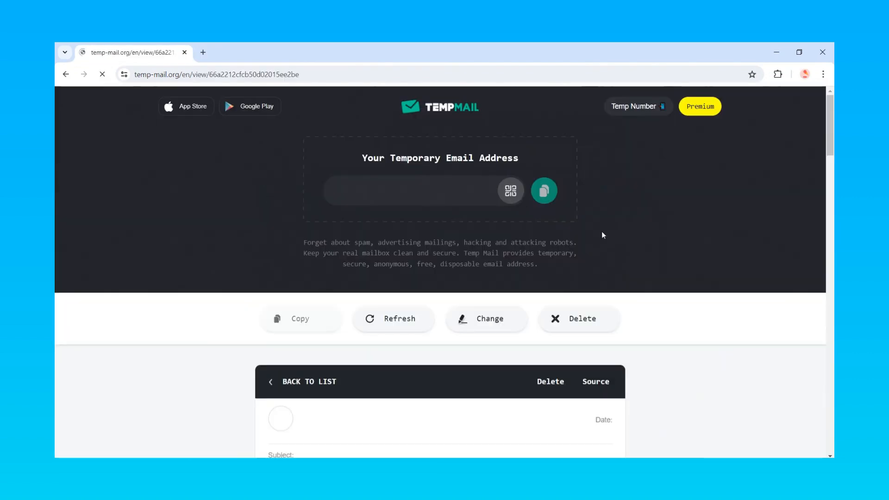
pyautogui.scroll(-5, 787, 168)
pyautogui.moveTo(265, 204); pyautogui.dragTo(310, 252)
pyautogui.click(525, 249)
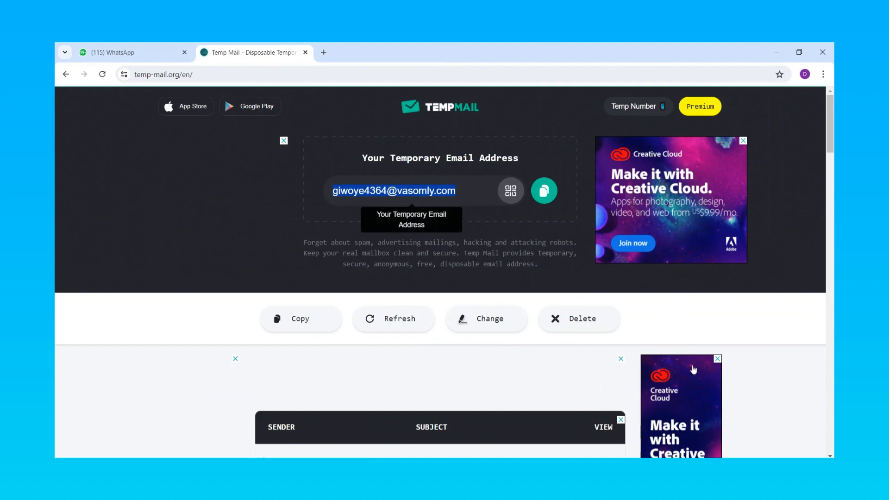
# Step: Open the Mail Merge Tutorial email in the row 3 recipient's Temp Mail inbox and check its greeting line
pyautogui.scroll(-4, 606, 277)
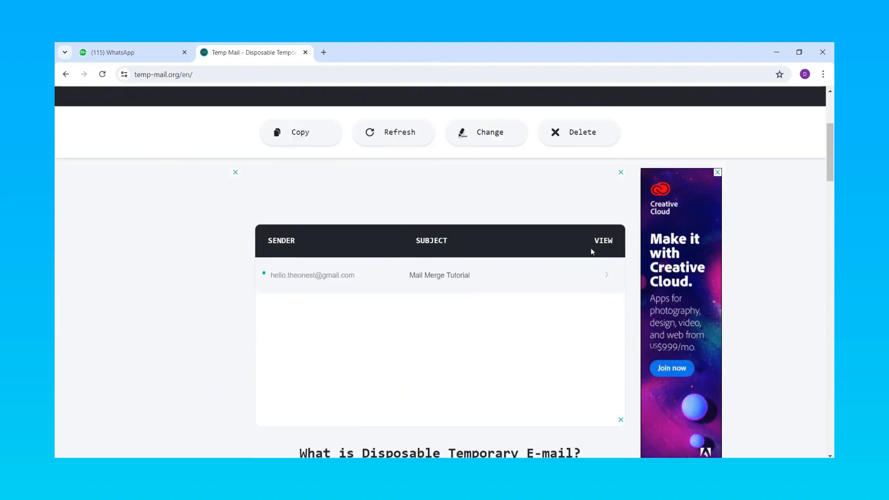
pyautogui.click(606, 276)
pyautogui.scroll(-6, 606, 277)
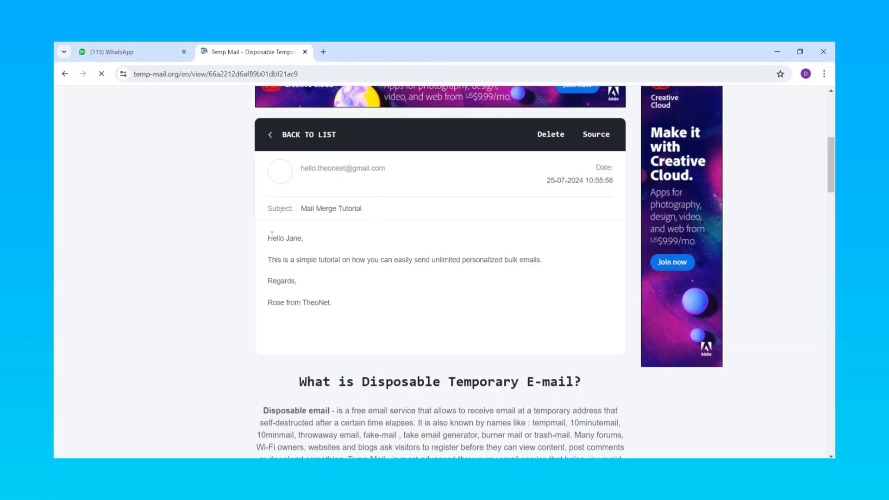
pyautogui.moveTo(269, 237); pyautogui.dragTo(308, 237)
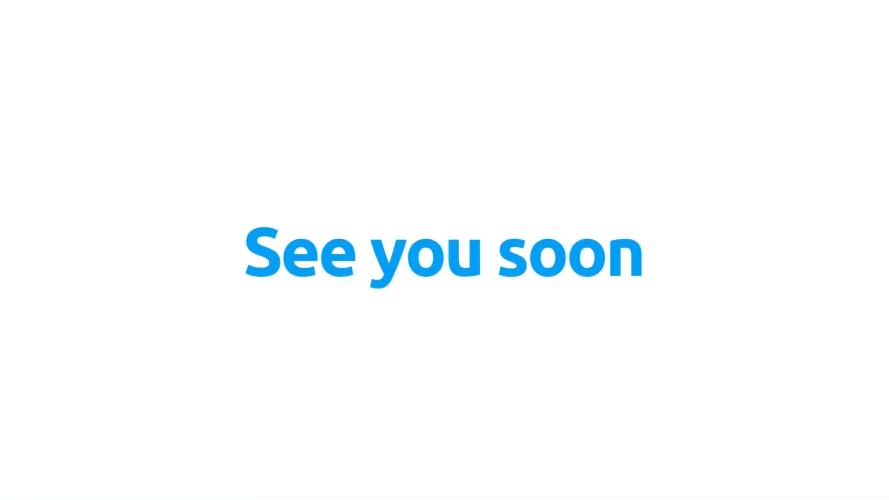